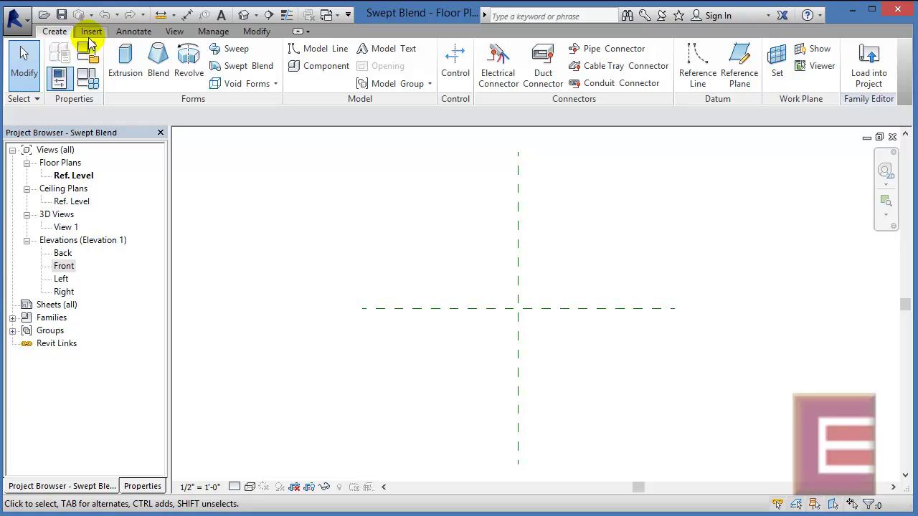
Start a swept blend and sketch its path as an arc of about 2'-6" radius, running from the reference plane intersection up the vertical plane.
left_click(240, 66)
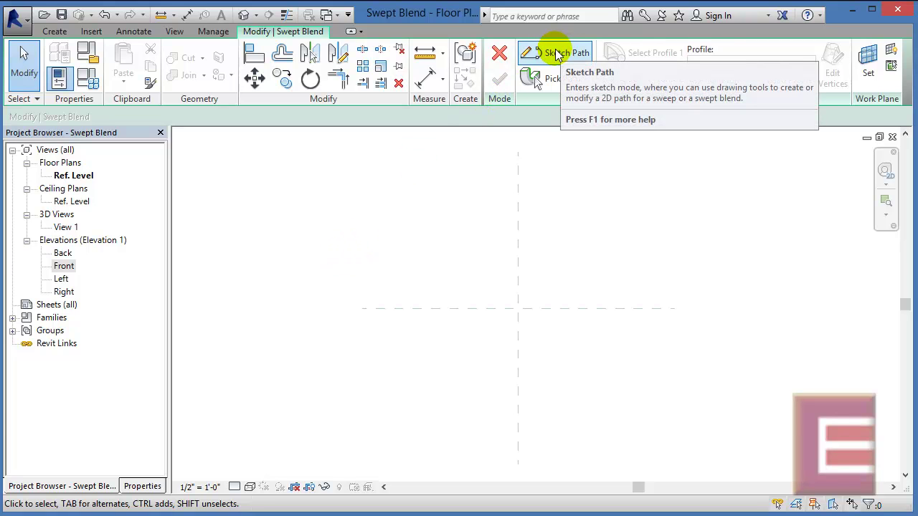
left_click(558, 56)
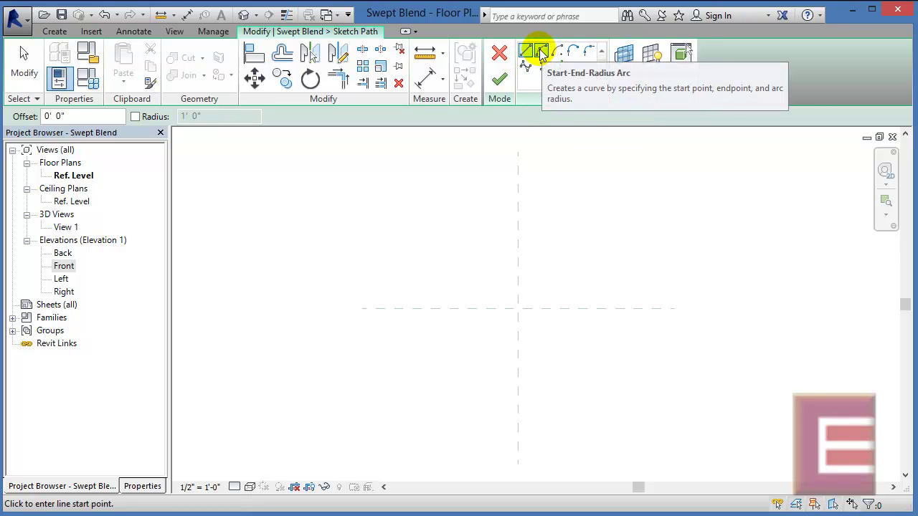
left_click(541, 52)
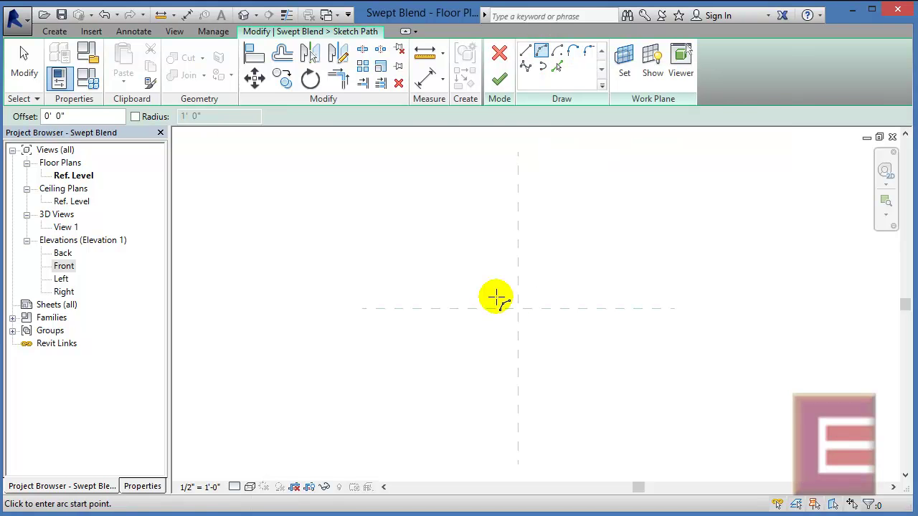
left_click(518, 309)
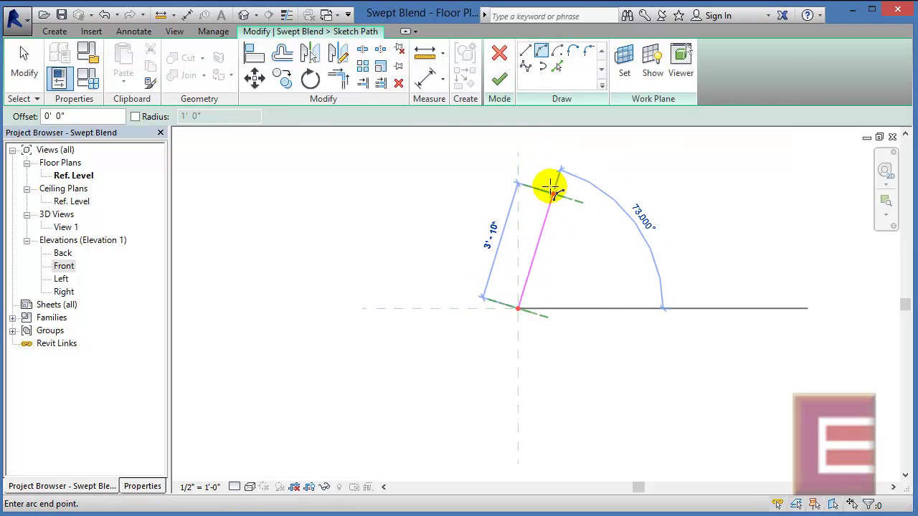
left_click(518, 163)
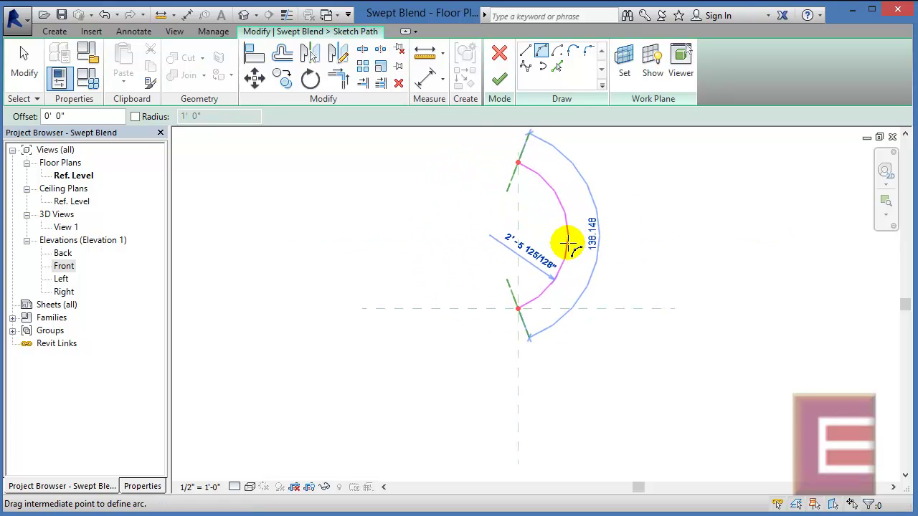
left_click(569, 244)
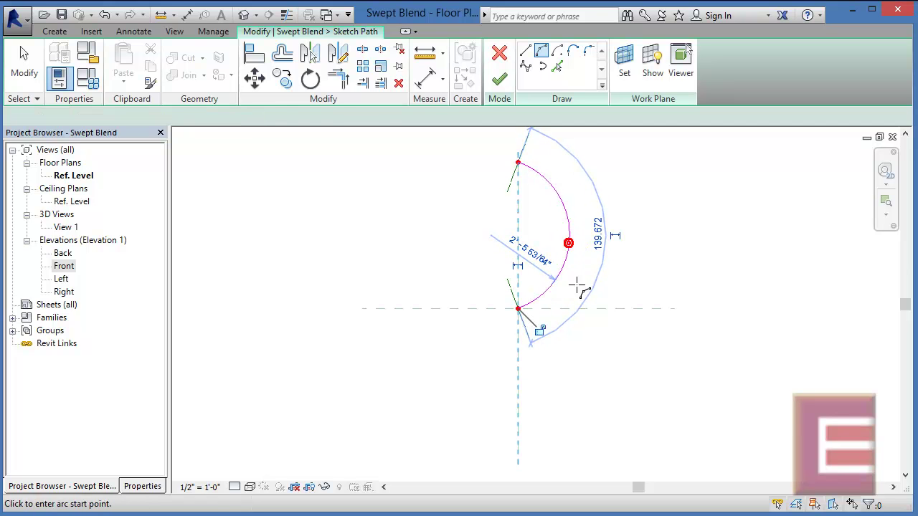
left_click(500, 80)
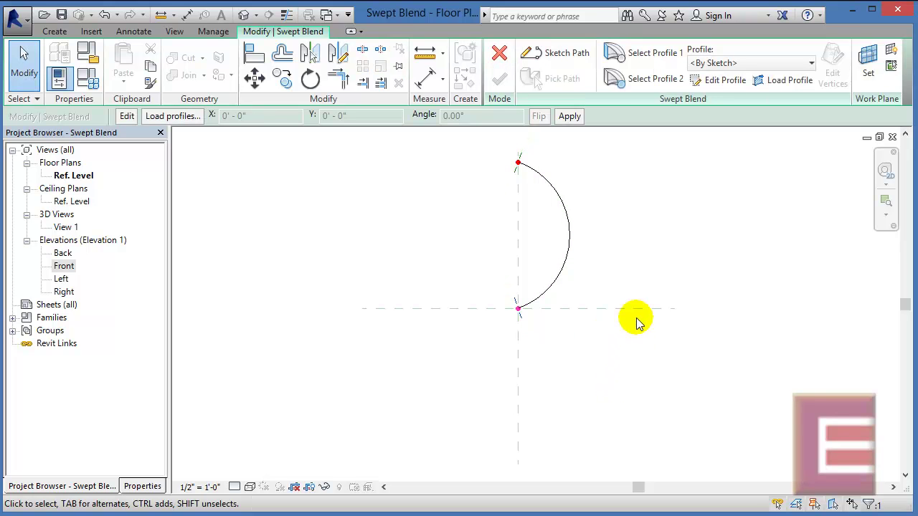
Select Profile 1 of the swept blend and open its sketch for editing in the Front elevation.
left_click(659, 54)
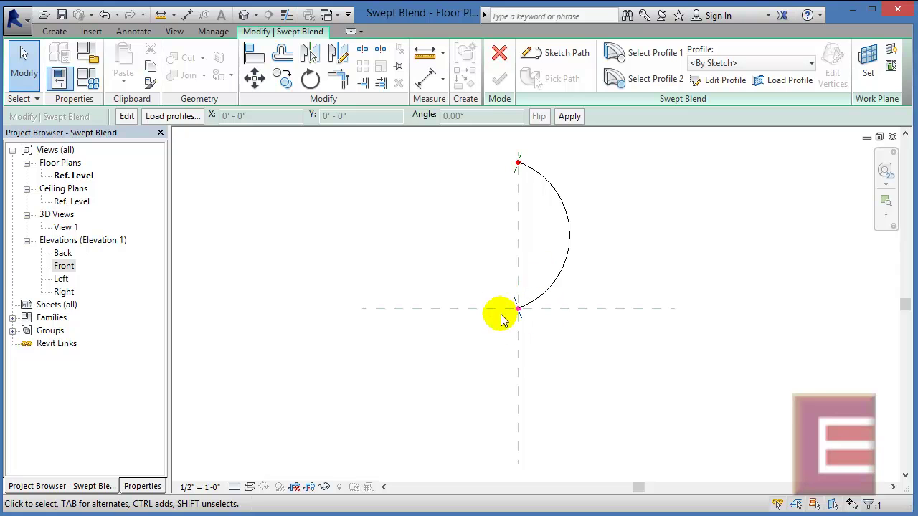
left_click(715, 82)
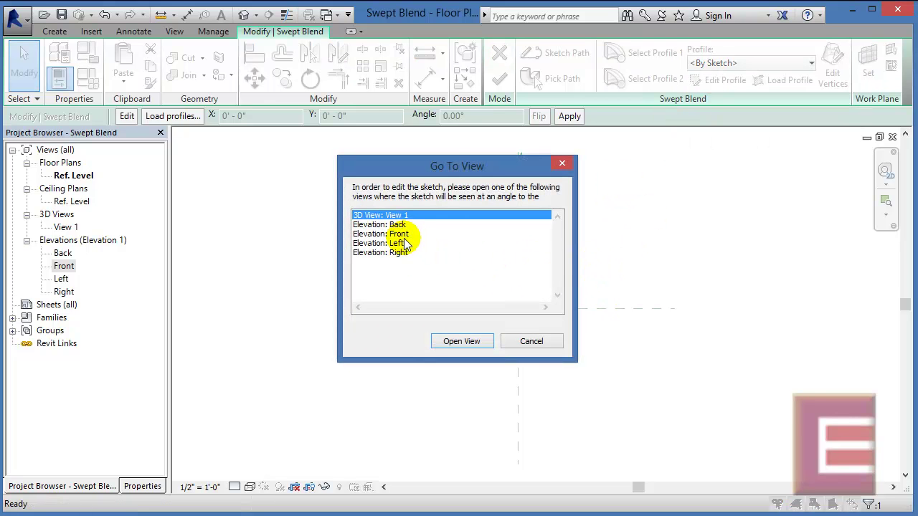
left_click(400, 235)
left_click(470, 342)
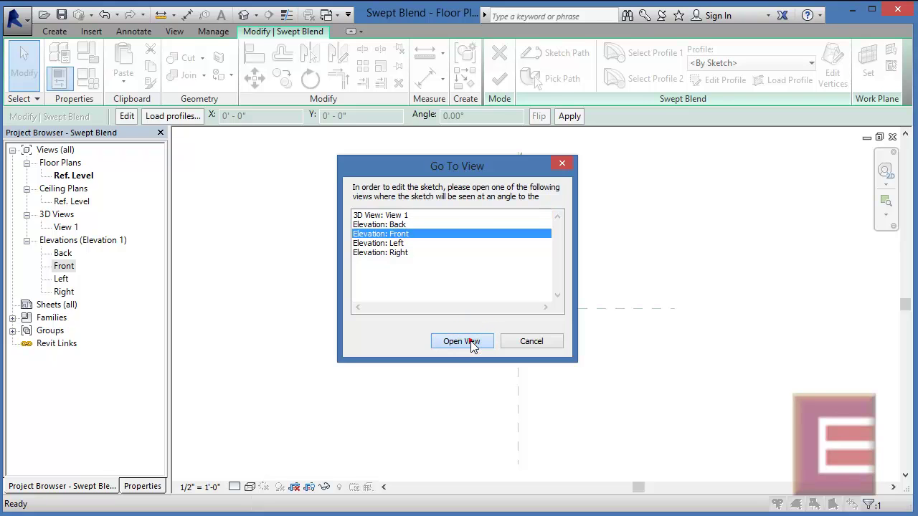
left_click(472, 344)
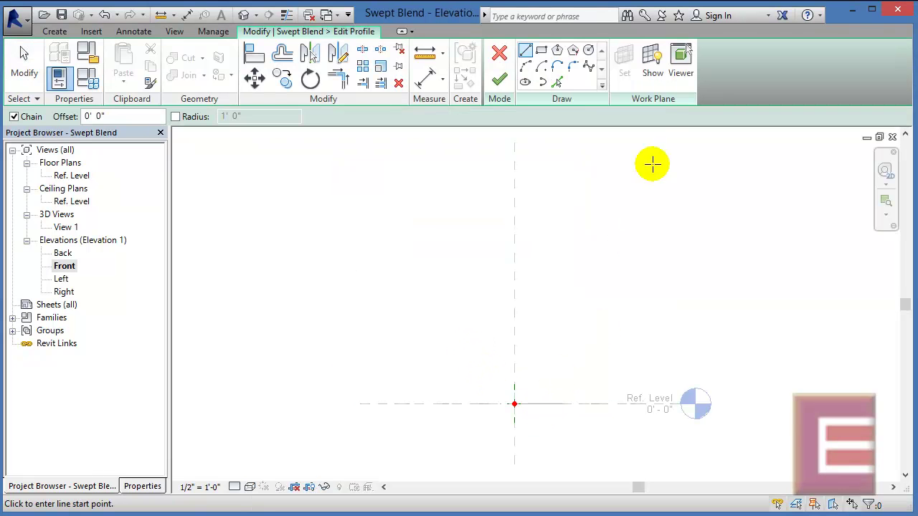
Using the Workplane Viewer, sketch Profile 1 as a 4" radius circle centred on the path point, finish it and close the viewer.
left_click(683, 63)
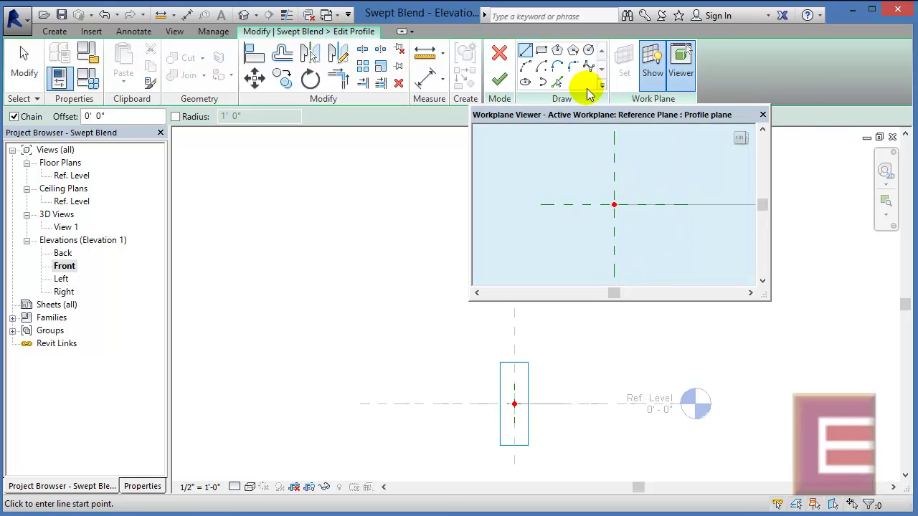
left_click(588, 51)
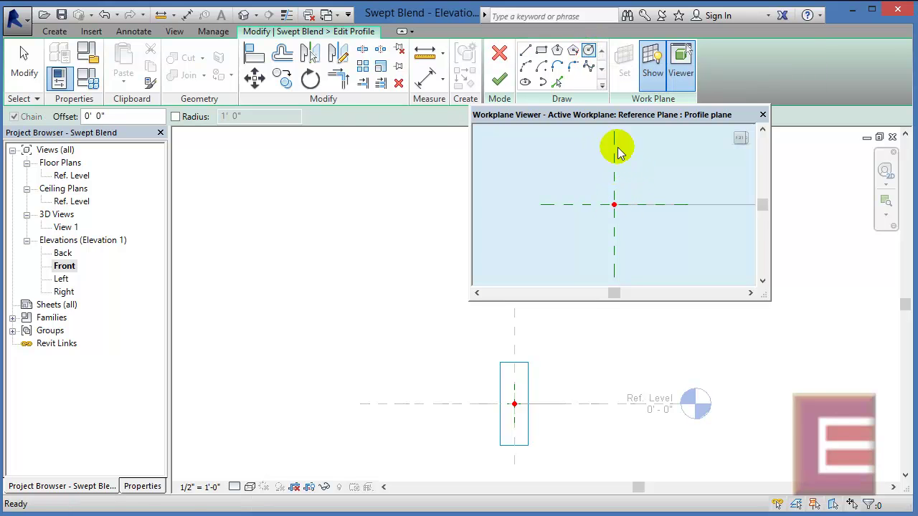
key("Escape")
left_click(614, 206)
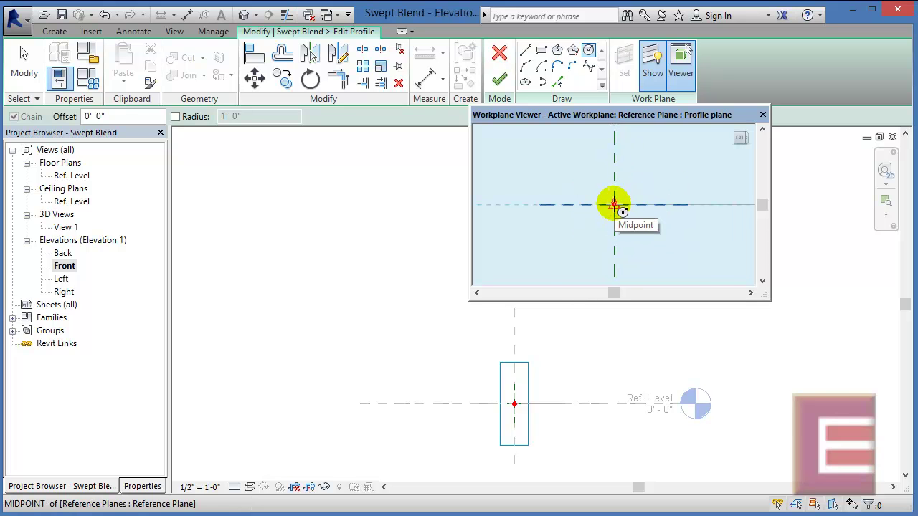
left_click(614, 206)
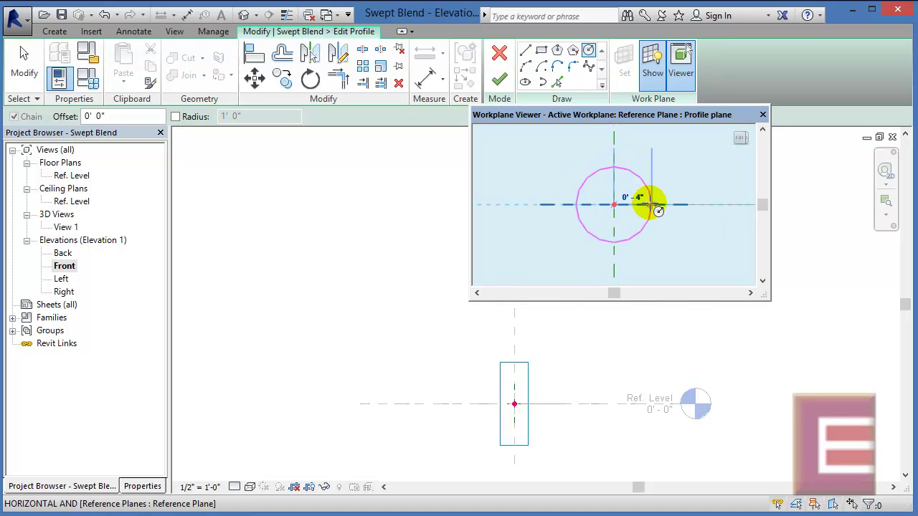
left_click(651, 206)
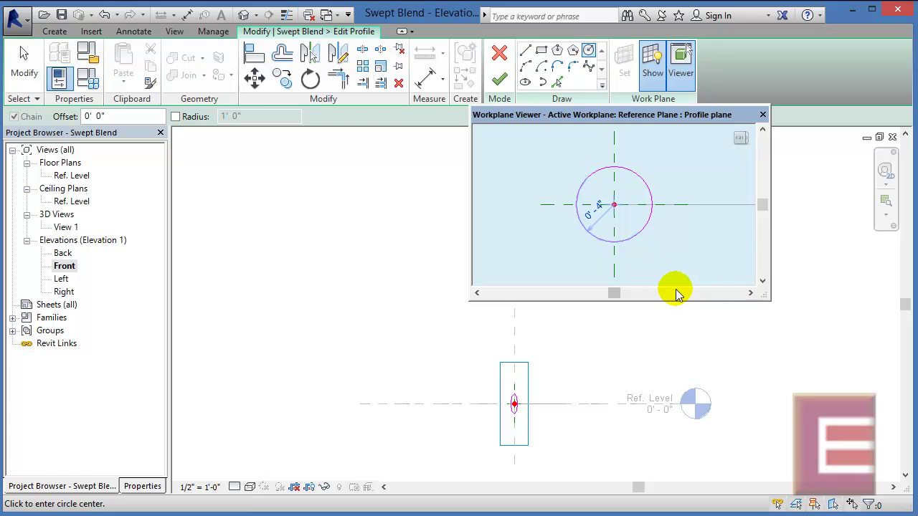
left_click(498, 80)
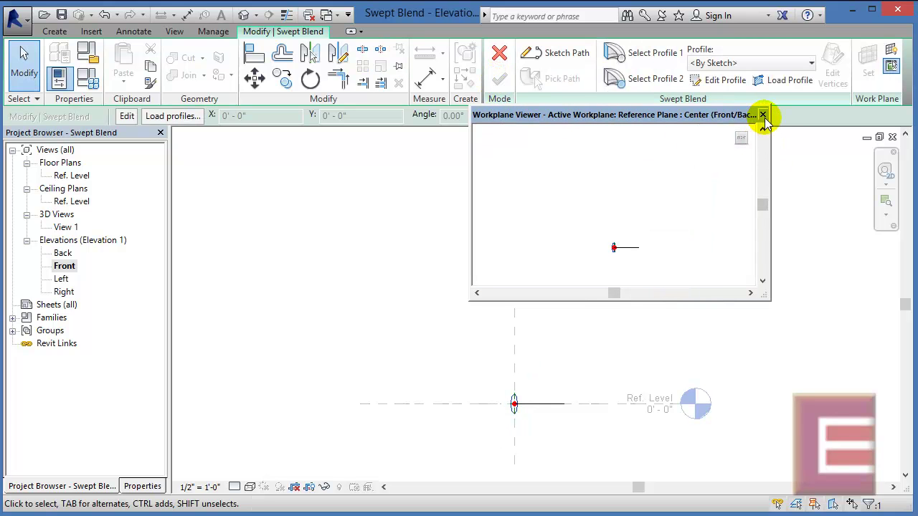
left_click(763, 114)
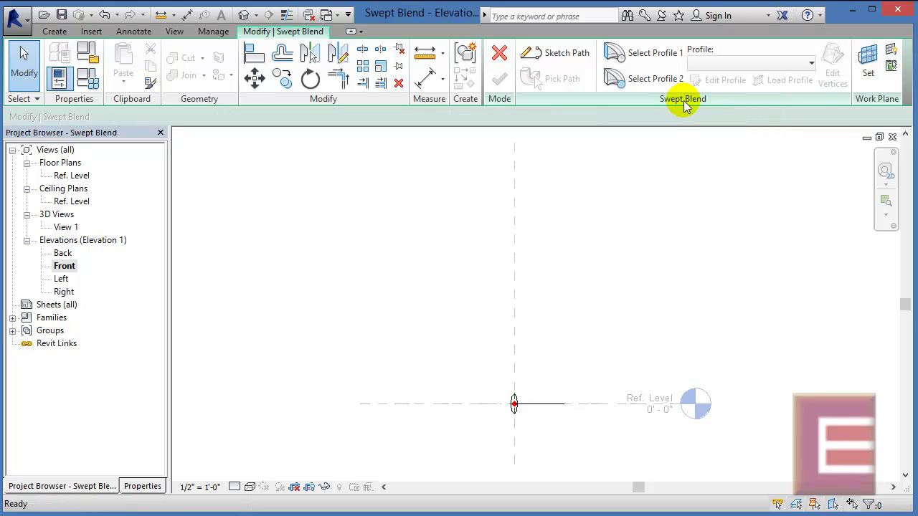
Select Profile 2 and sketch it in the Workplane Viewer as a 6" radius circle centred on the path point, then finish the profile.
left_click(652, 79)
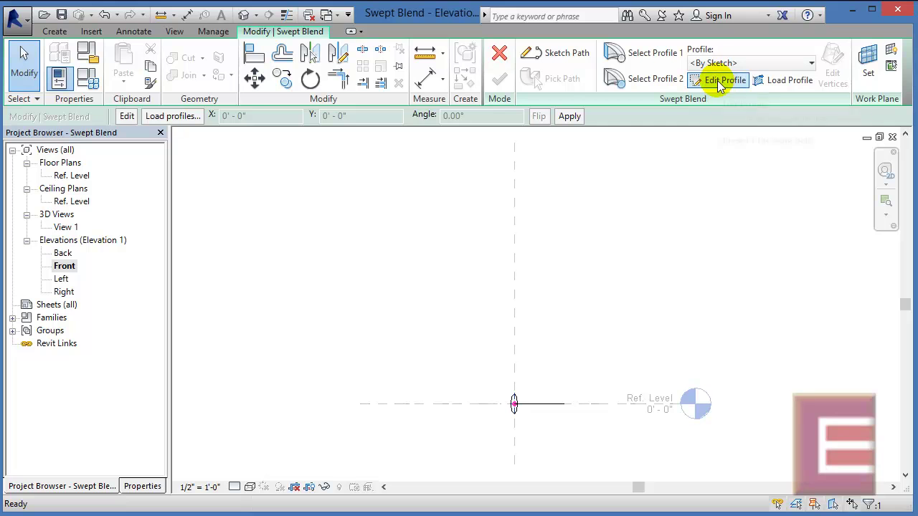
left_click(719, 81)
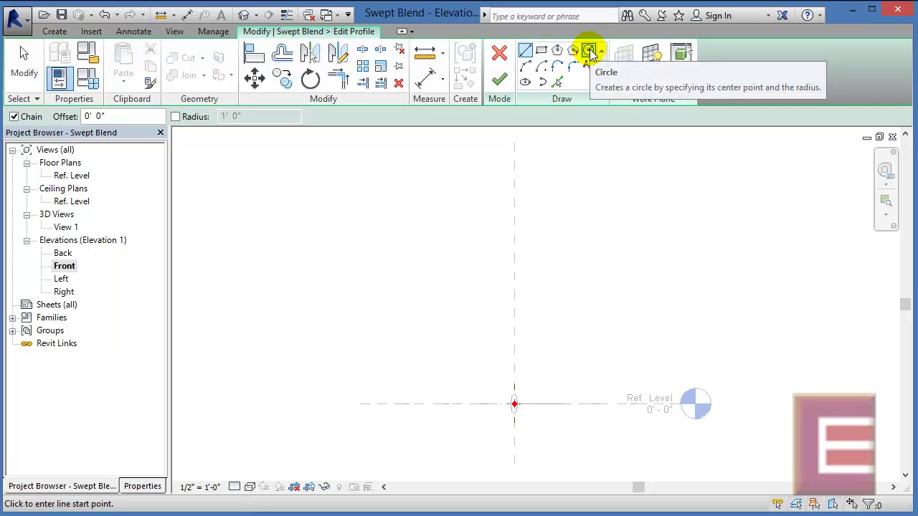
left_click(681, 71)
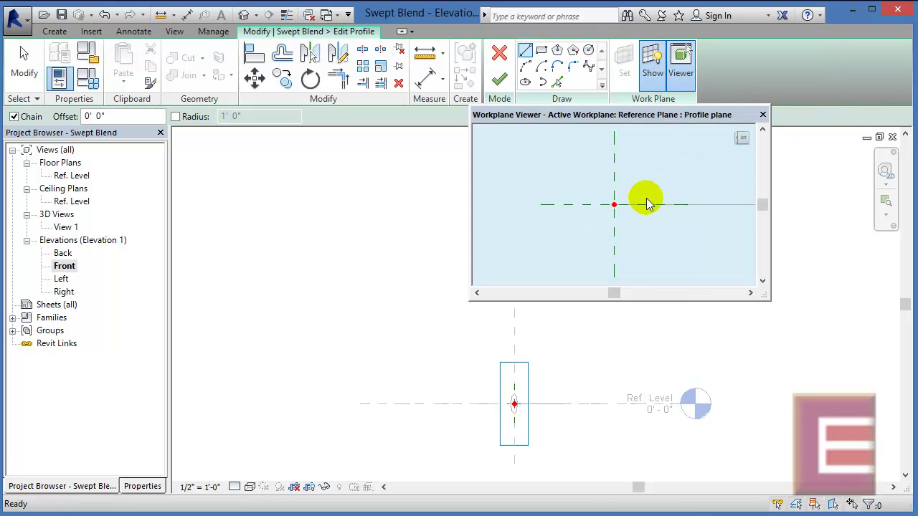
left_click(587, 48)
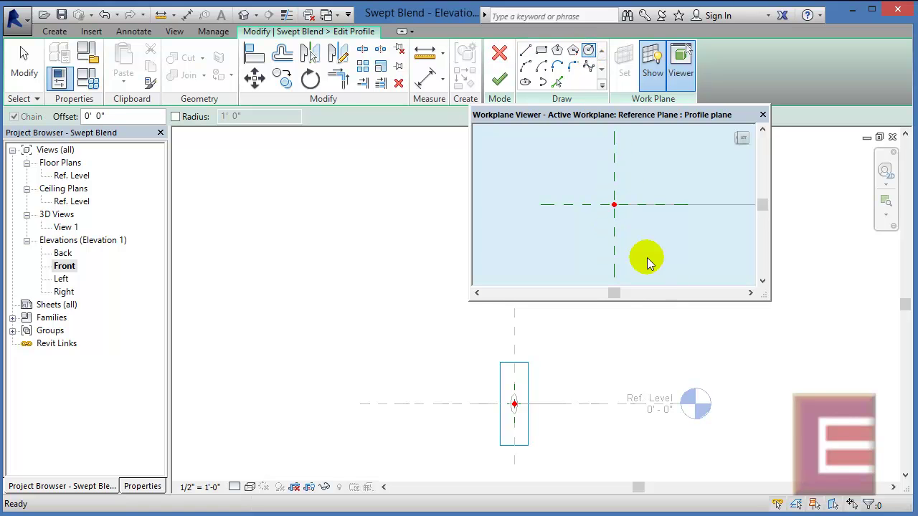
left_click(614, 204)
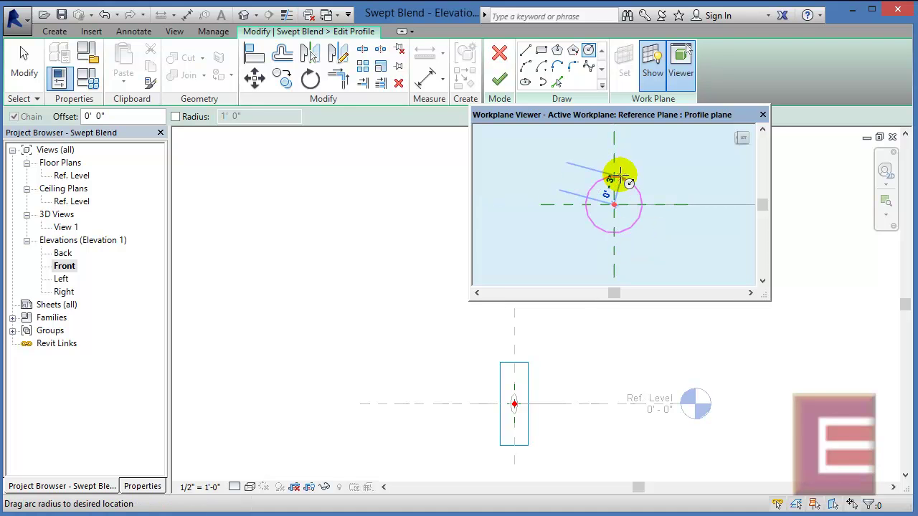
left_click(614, 149)
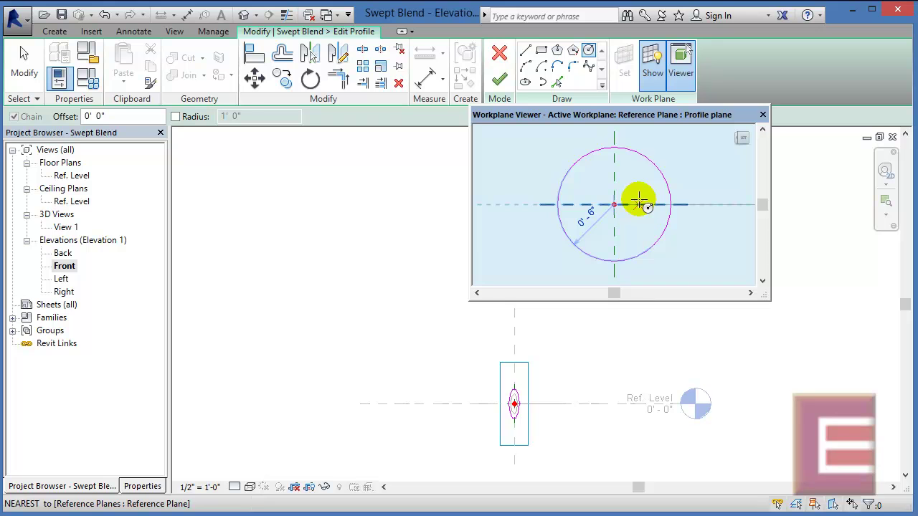
left_click(503, 84)
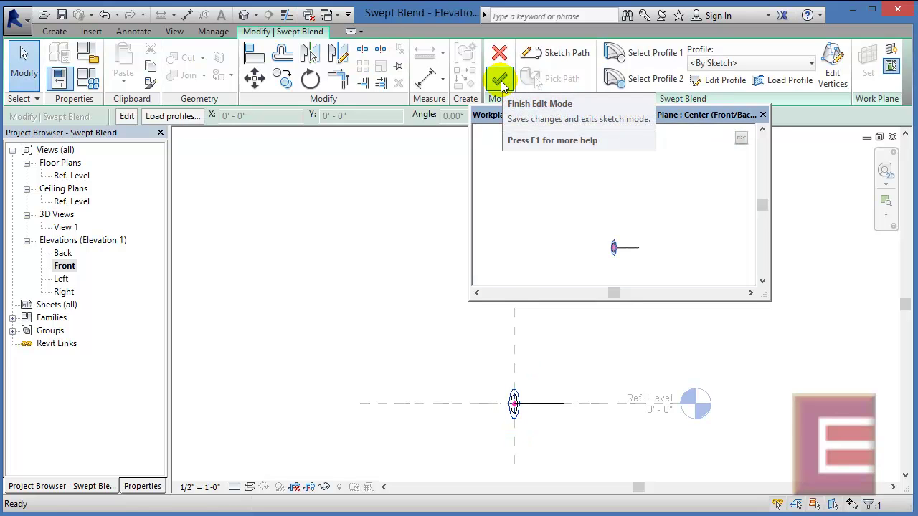
Finish the swept blend, close the Workplane Viewer and clear the selection.
left_click(502, 81)
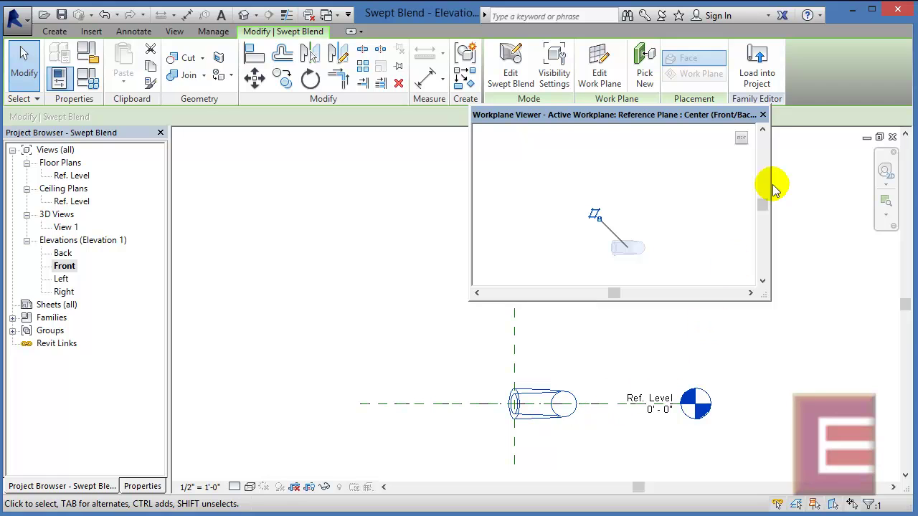
left_click(764, 116)
left_click(756, 127)
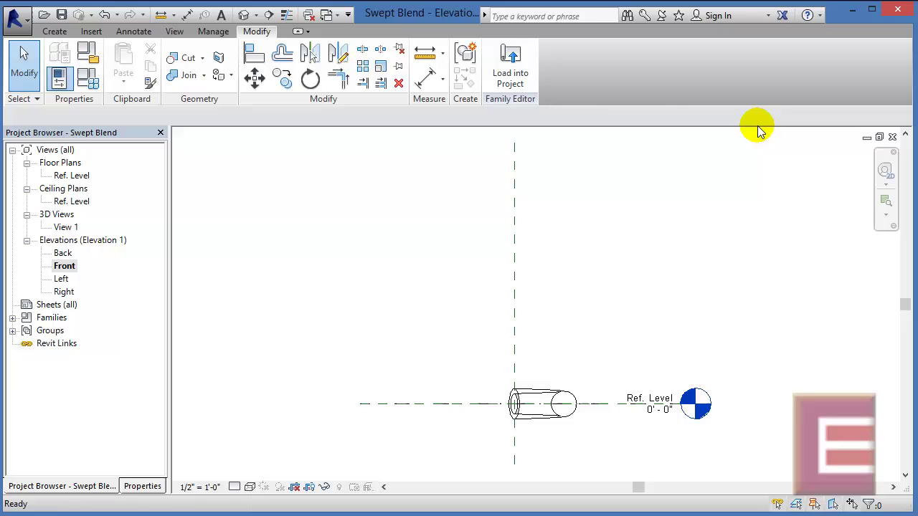
Open the default 3D view and orbit around the swept blend to examine its curve and both circular ends.
left_click(243, 16)
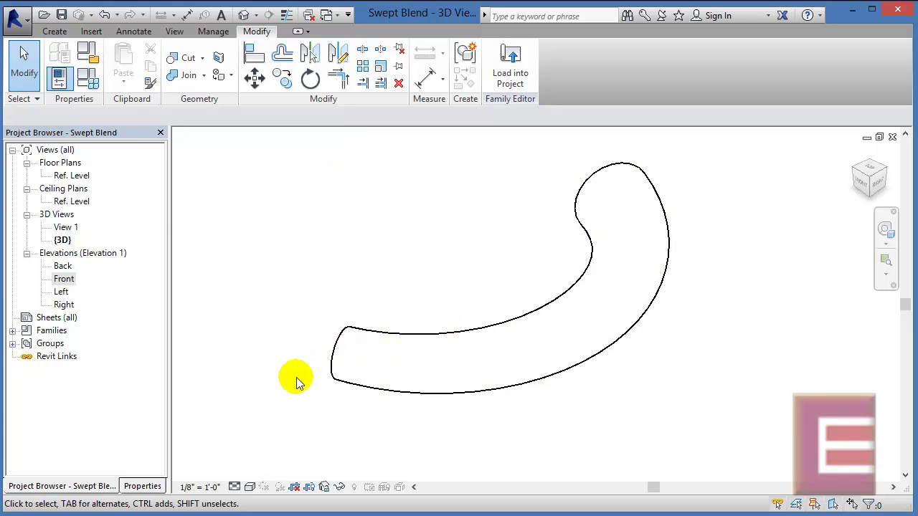
middle_click_drag(298, 380, 541, 263)
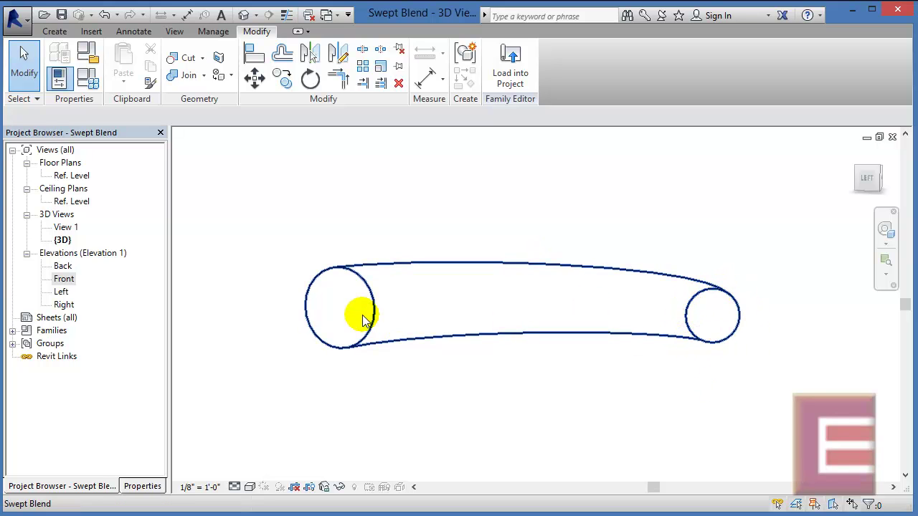
middle_click_drag(774, 215, 714, 352, "shift")
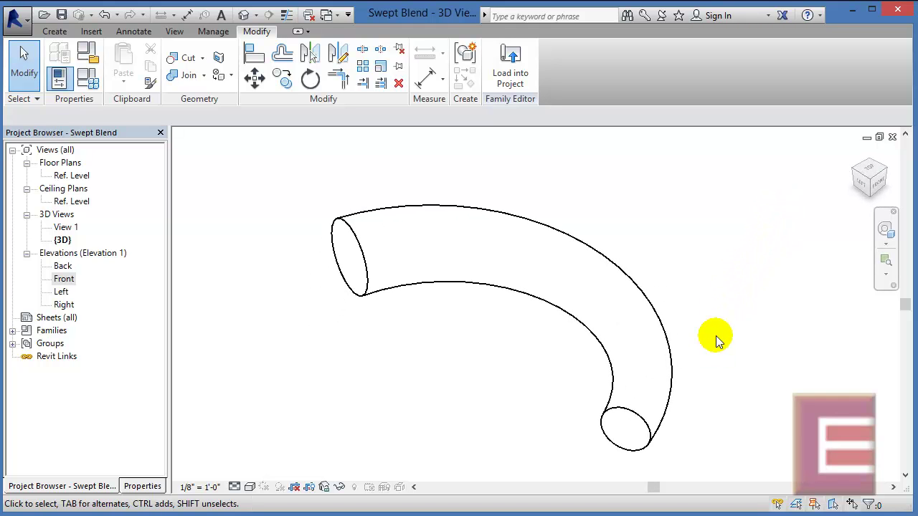
left_click(55, 32)
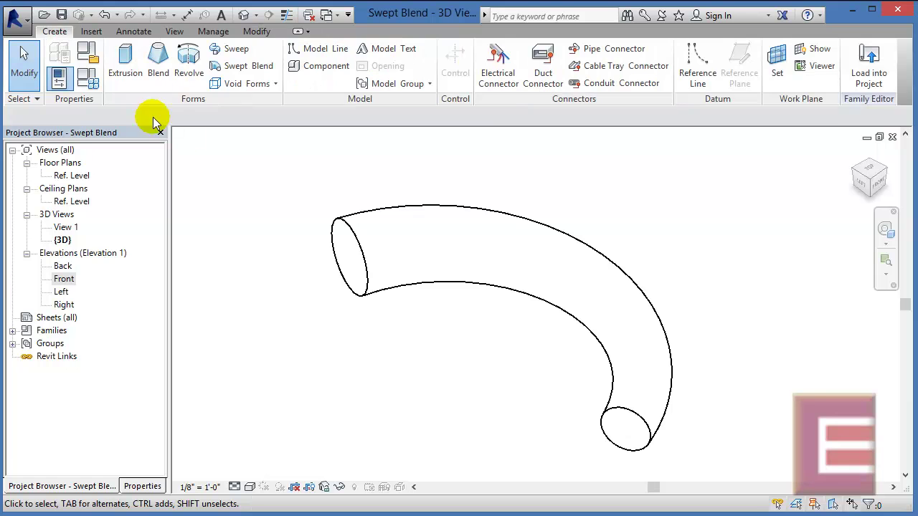